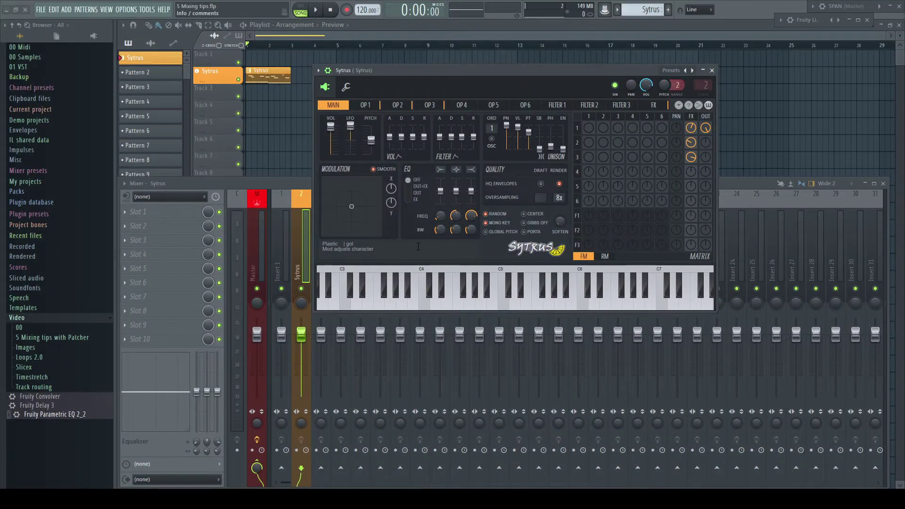
- Play back the Sytrus pattern, then close the Sytrus instrument window
{"action": "key", "text": "space"}
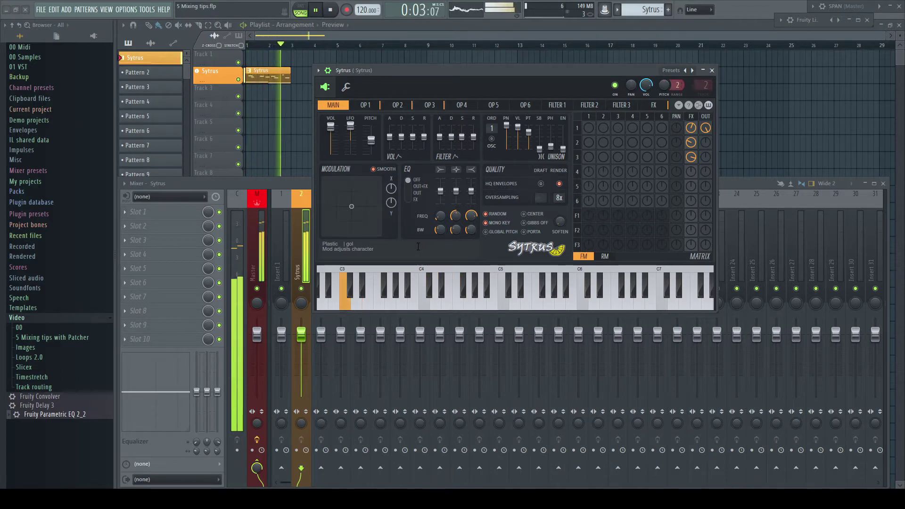
{"action": "key", "text": "space"}
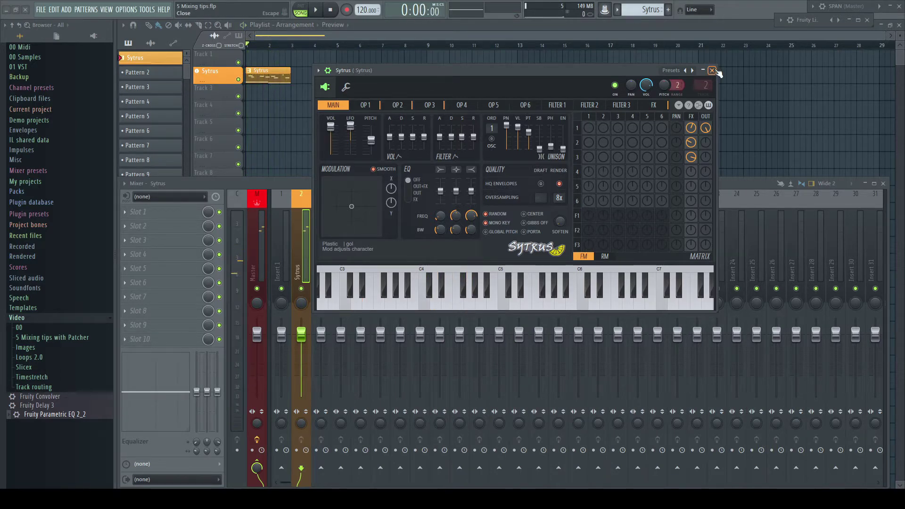
{"action": "left_click", "coordinate": [712, 70]}
- Load Fruity Convolver, Fruity Delay 3 and Fruity Parametric EQ 2_2 onto the Sytrus insert, Convolver in slot 2
{"action": "left_click_drag", "start_coordinate": [43, 400], "coordinate": [156, 241]}
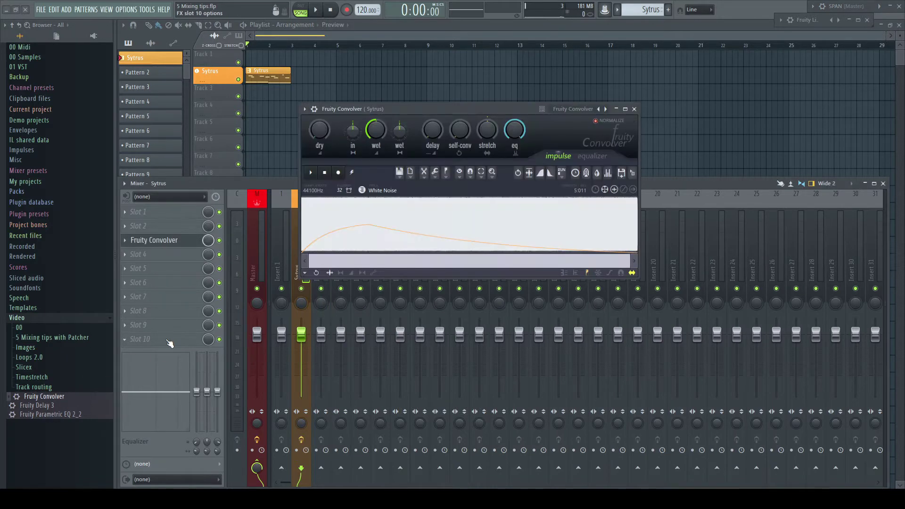
{"action": "left_click_drag", "start_coordinate": [34, 408], "coordinate": [158, 226]}
{"action": "left_click_drag", "start_coordinate": [416, 116], "coordinate": [467, 286]}
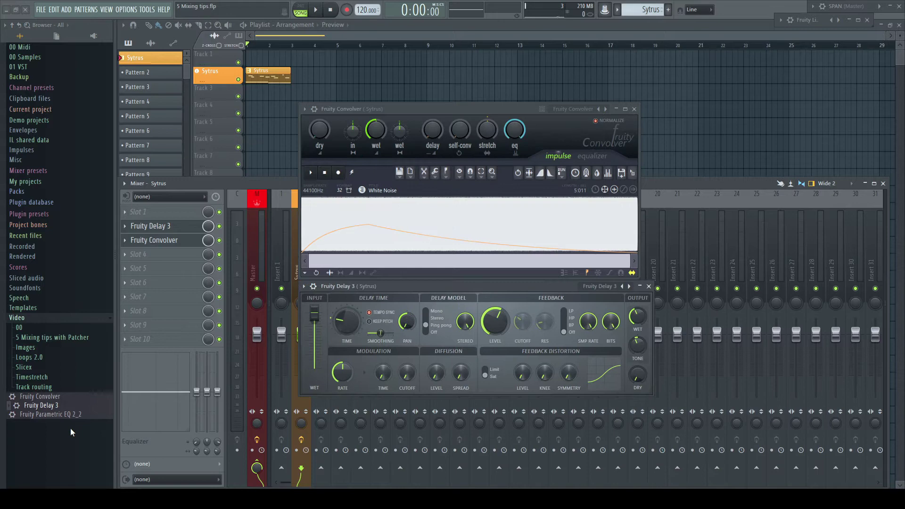
{"action": "left_click_drag", "start_coordinate": [52, 414], "coordinate": [159, 255]}
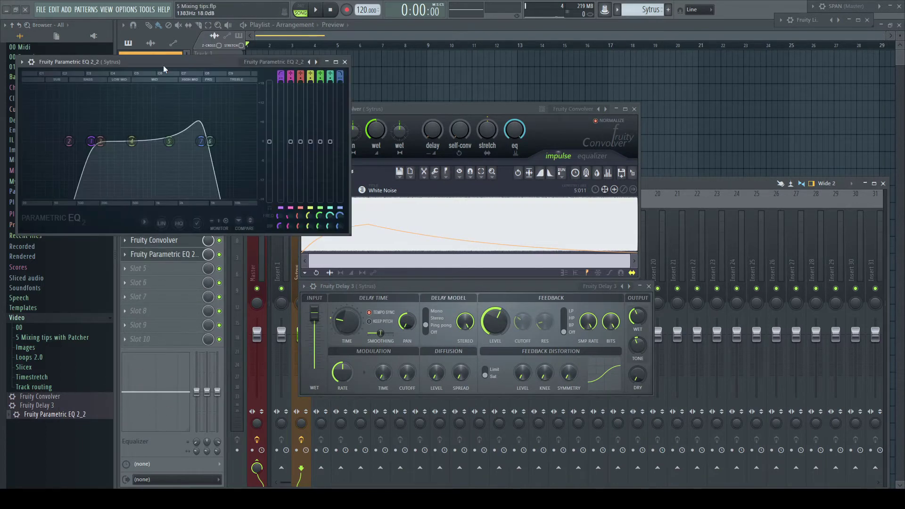
{"action": "left_click_drag", "start_coordinate": [118, 59], "coordinate": [721, 102]}
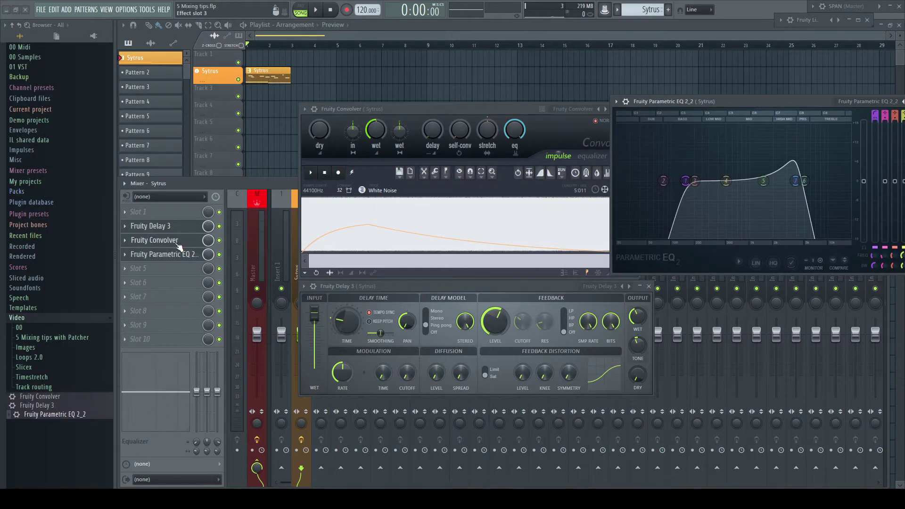
{"action": "mouse_move", "coordinate": [185, 240]}
{"action": "left_mouse_down"}
{"action": "mouse_move", "coordinate": [180, 229]}
{"action": "mouse_move", "coordinate": [186, 266]}
{"action": "mouse_move", "coordinate": [183, 229]}
{"action": "left_mouse_up"}
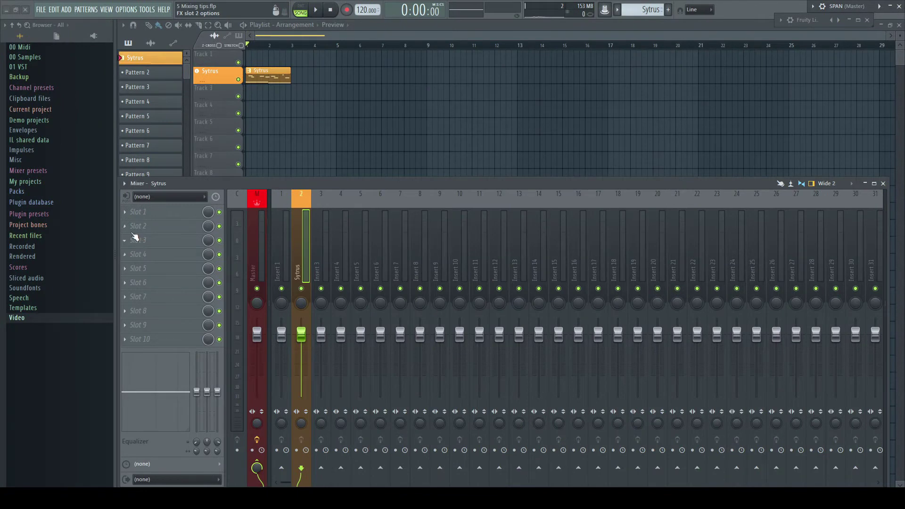
- Load Patcher into slot 2, wire input straight to output, and add a parallel Fruity Convolver branch
{"action": "left_click", "coordinate": [125, 225]}
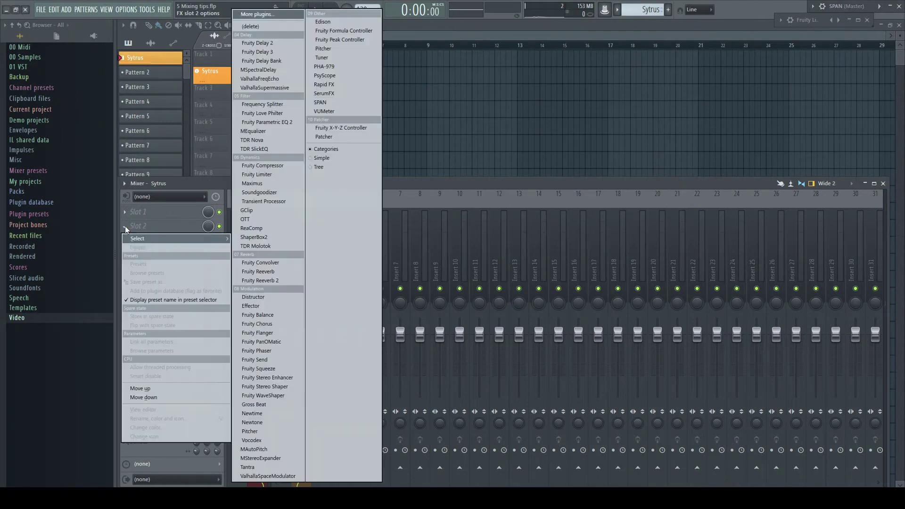
{"action": "left_click", "coordinate": [333, 136]}
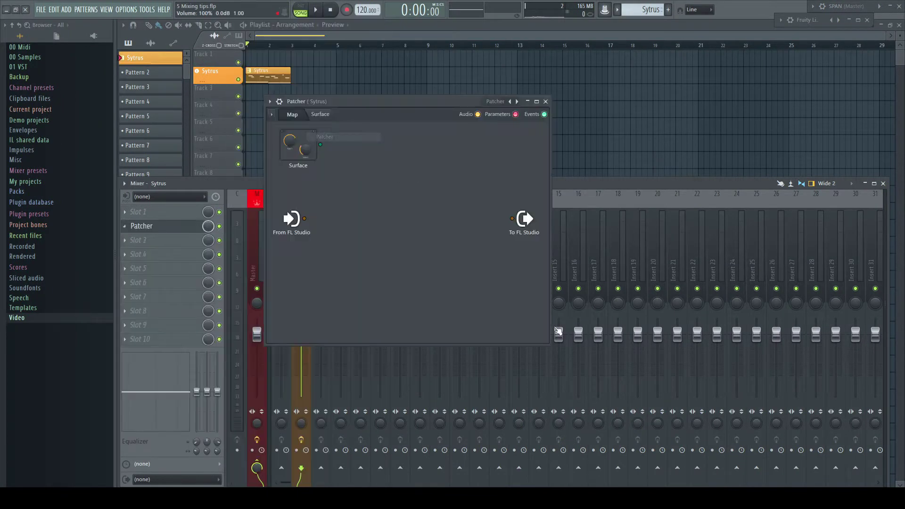
{"action": "left_click_drag", "start_coordinate": [304, 219], "coordinate": [512, 219]}
{"action": "key", "text": "F8"}
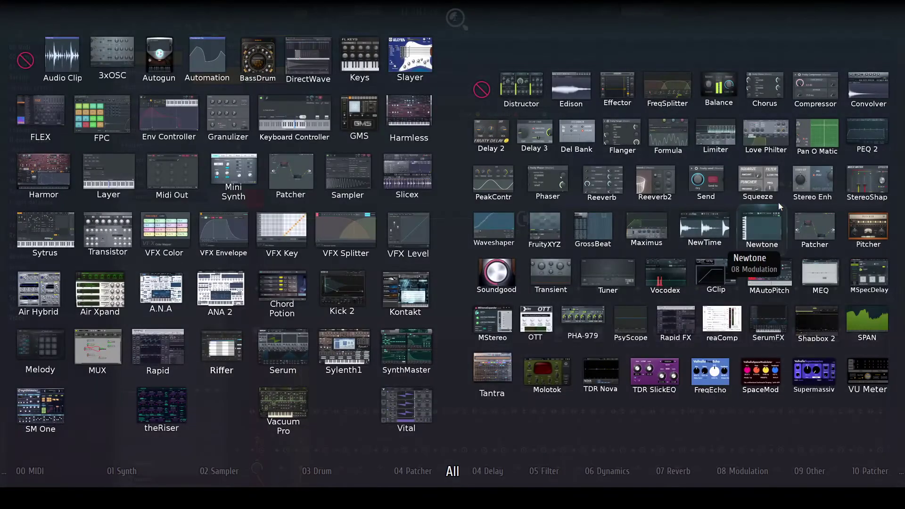
{"action": "left_click_drag", "start_coordinate": [869, 90], "coordinate": [406, 215]}
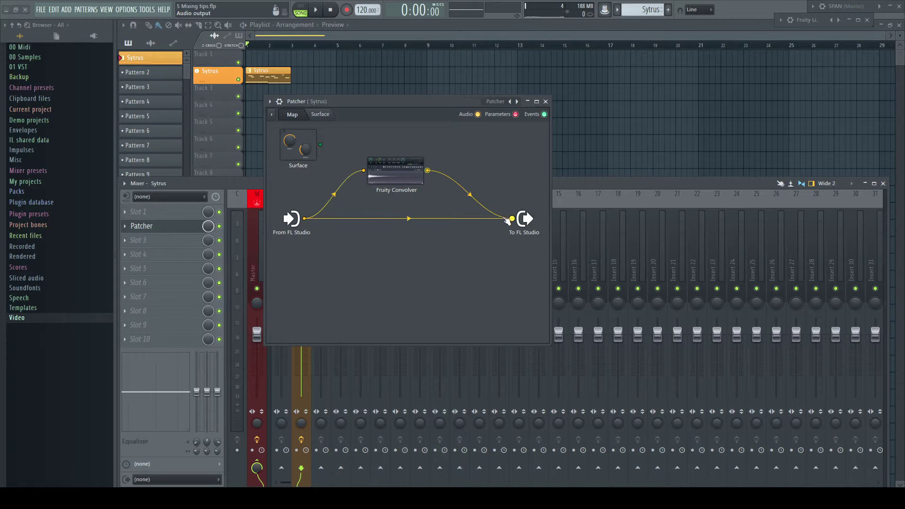
- Give the Fruity Convolver the Blur Pink reverb preset
{"action": "left_click", "coordinate": [565, 173]}
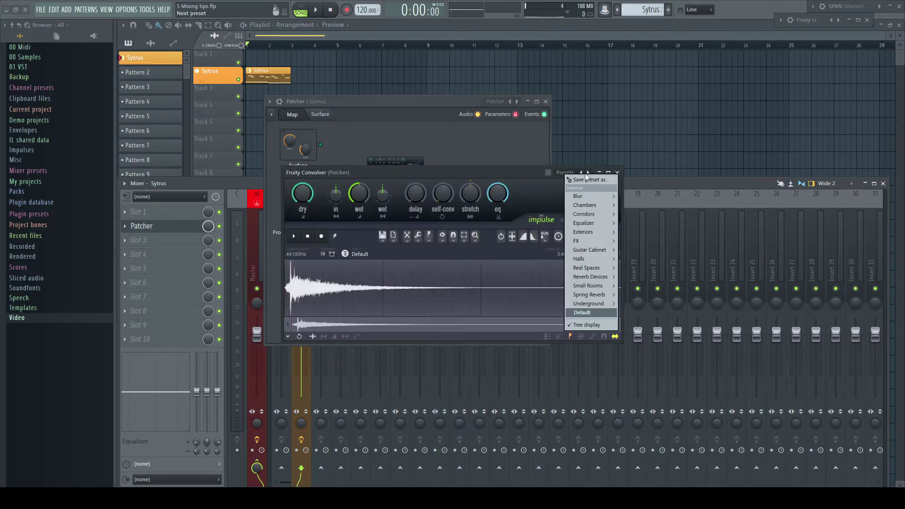
{"action": "mouse_move", "coordinate": [592, 194]}
{"action": "left_click", "coordinate": [634, 195]}
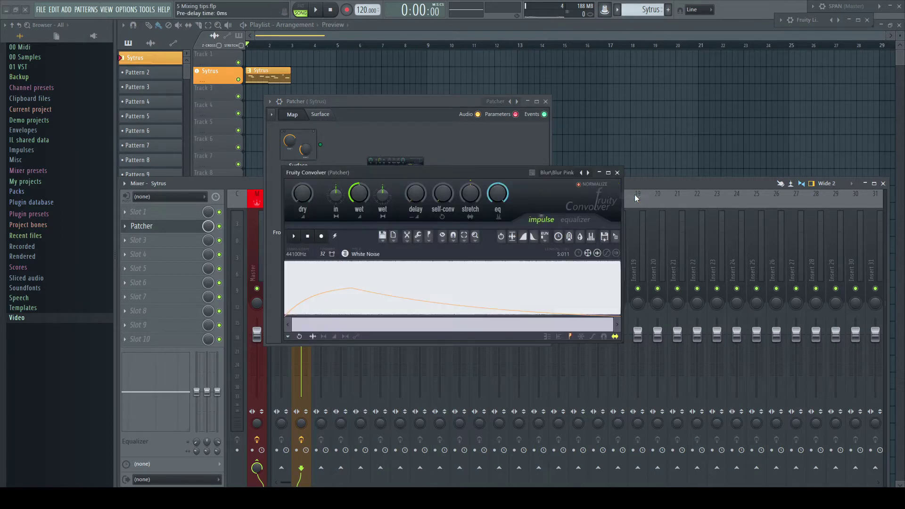
{"action": "left_click", "coordinate": [617, 173]}
- Add Fruity Love Philter after the Convolver with an HP2 high-pass filter, cutoff raised to about 20%
{"action": "key", "text": "alt+p"}
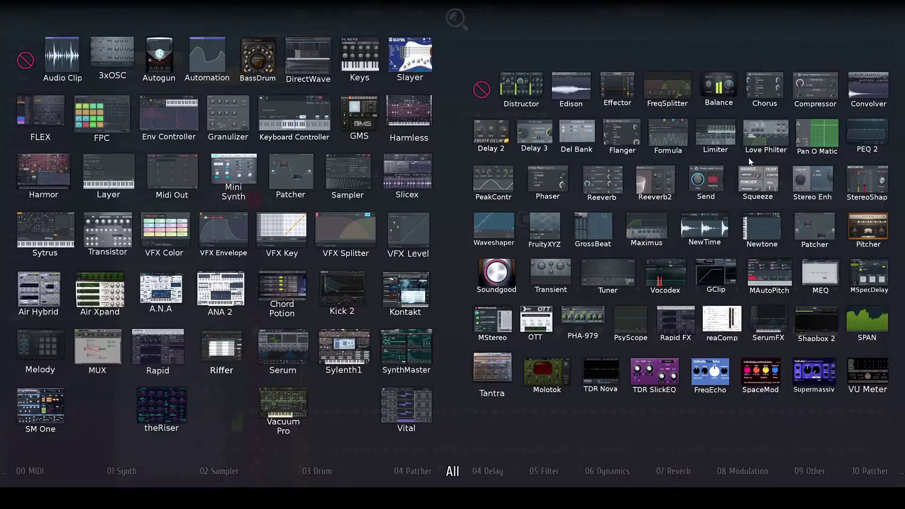
{"action": "left_click", "coordinate": [766, 135]}
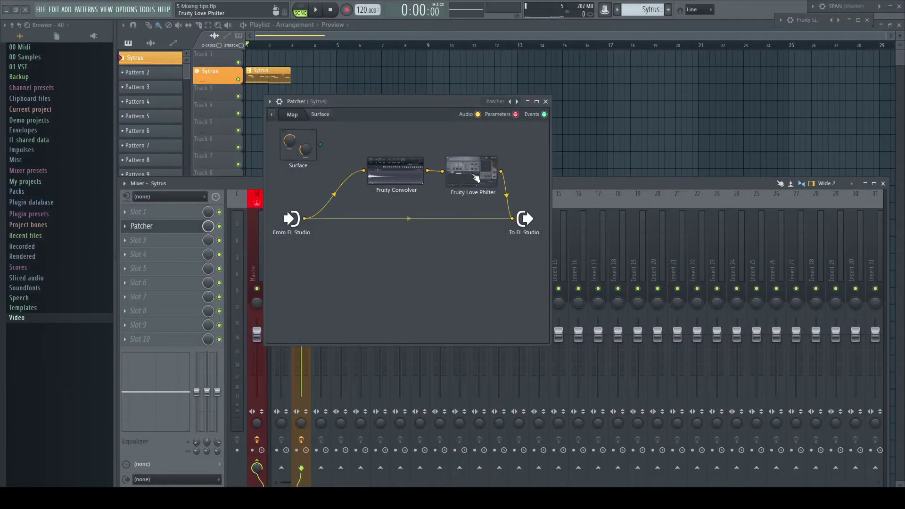
{"action": "left_click", "coordinate": [472, 174]}
{"action": "left_click", "coordinate": [335, 213]}
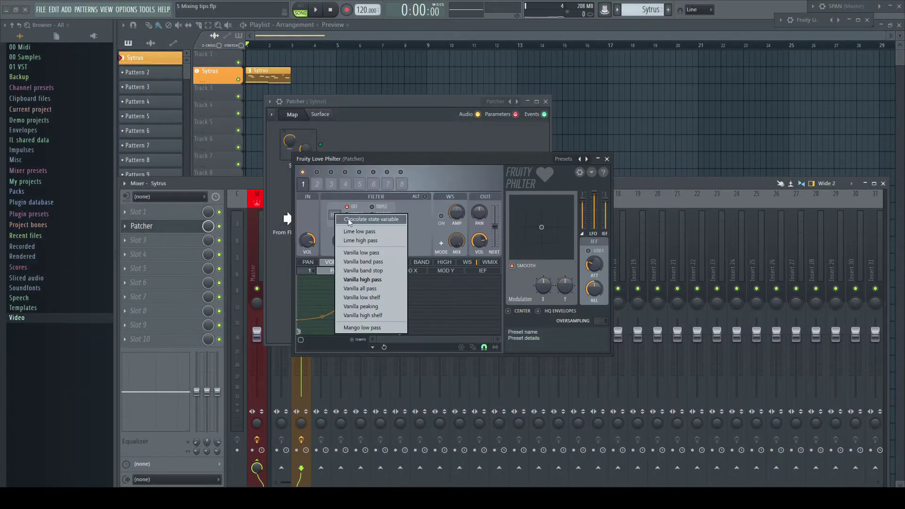
{"action": "left_click", "coordinate": [381, 278]}
{"action": "left_click", "coordinate": [357, 214]}
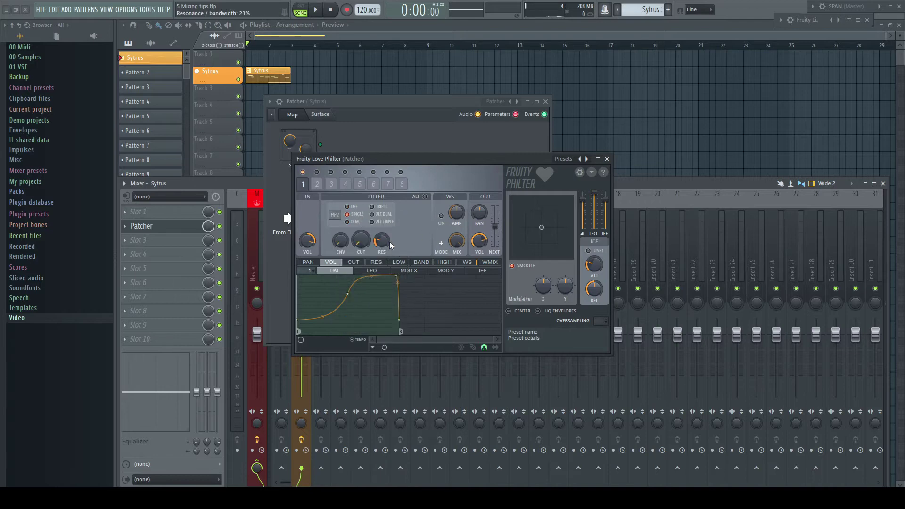
{"action": "key", "text": "space"}
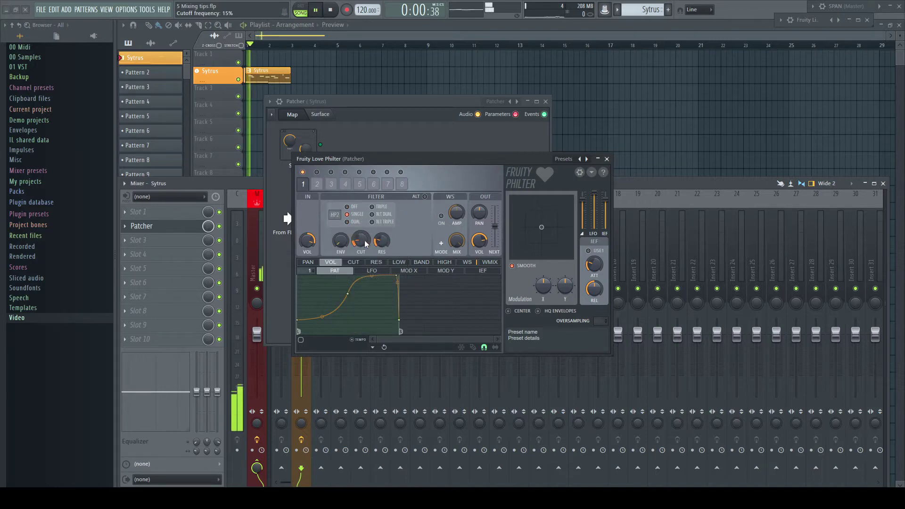
{"action": "left_click_drag", "start_coordinate": [360, 243], "coordinate": [361, 238]}
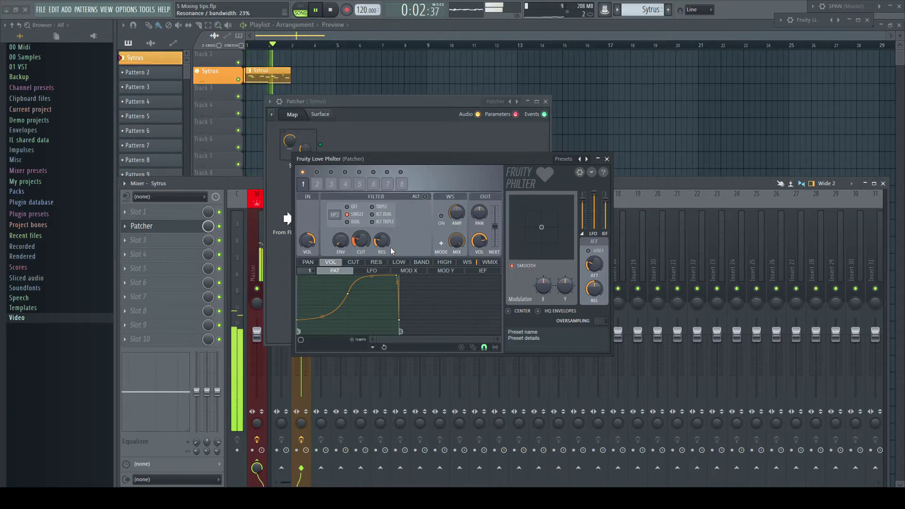
- Close the Love Philter, stop playback, and add Fruity Delay 3 below the Convolver branch
{"action": "left_click", "coordinate": [608, 160]}
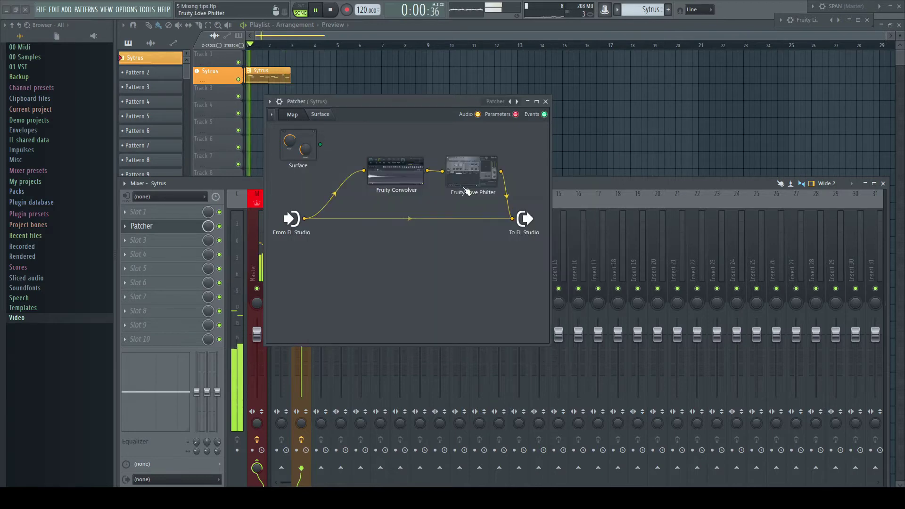
{"action": "key", "text": "space"}
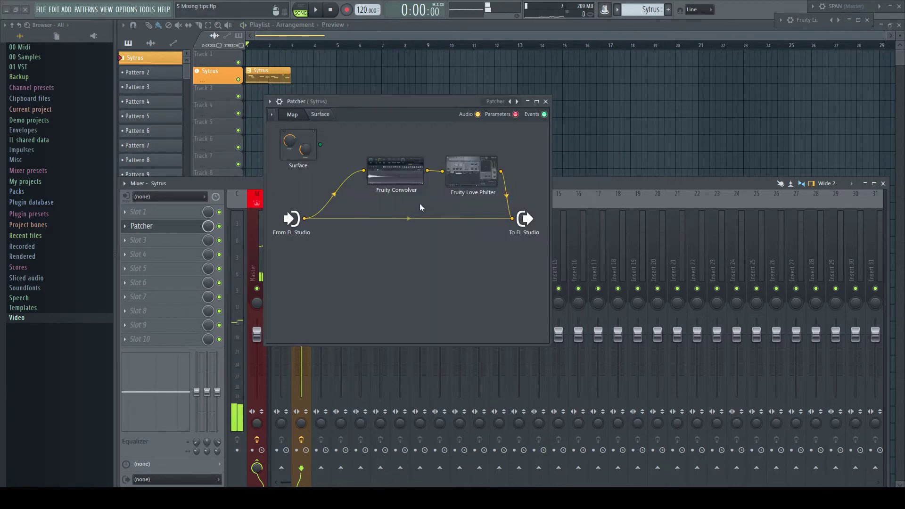
{"action": "key", "text": "F8"}
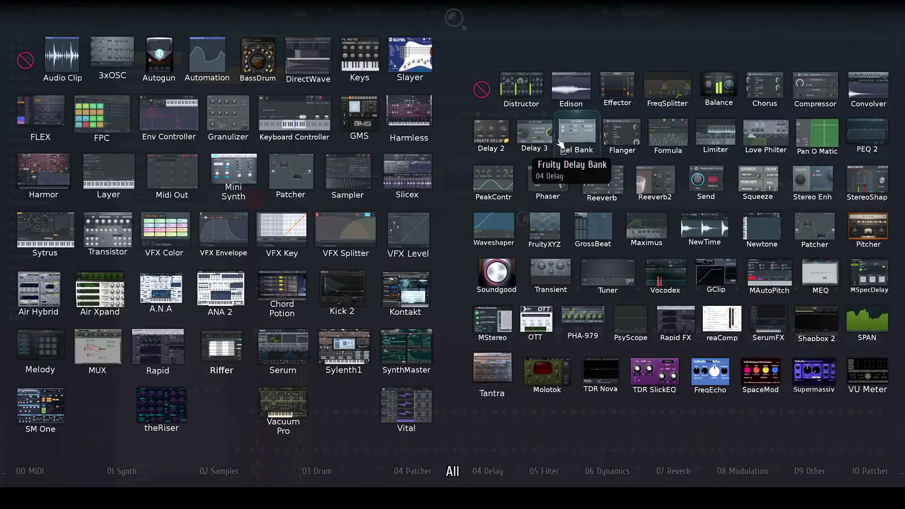
{"action": "left_click_drag", "start_coordinate": [535, 135], "coordinate": [400, 262]}
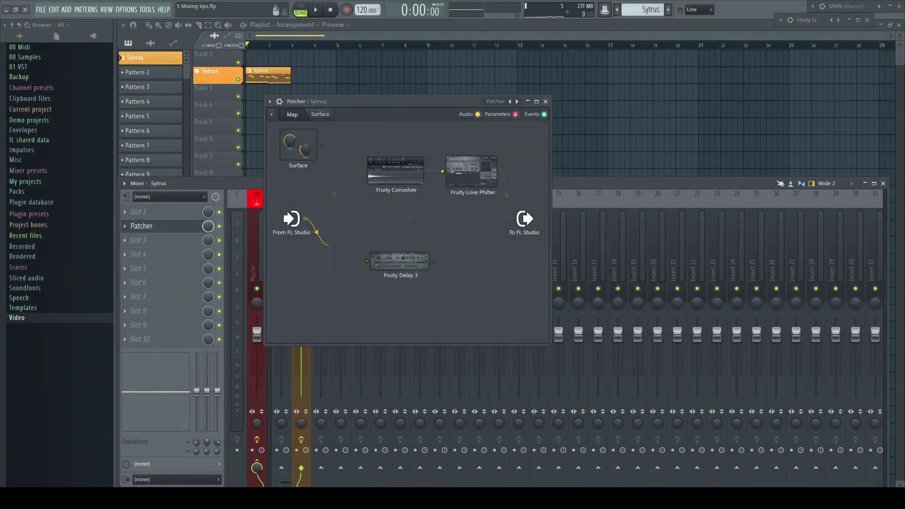
- Set the Delay 3 feedback to about 77%, dry output near zero, and audition the parallel paths
{"action": "left_click", "coordinate": [408, 268]}
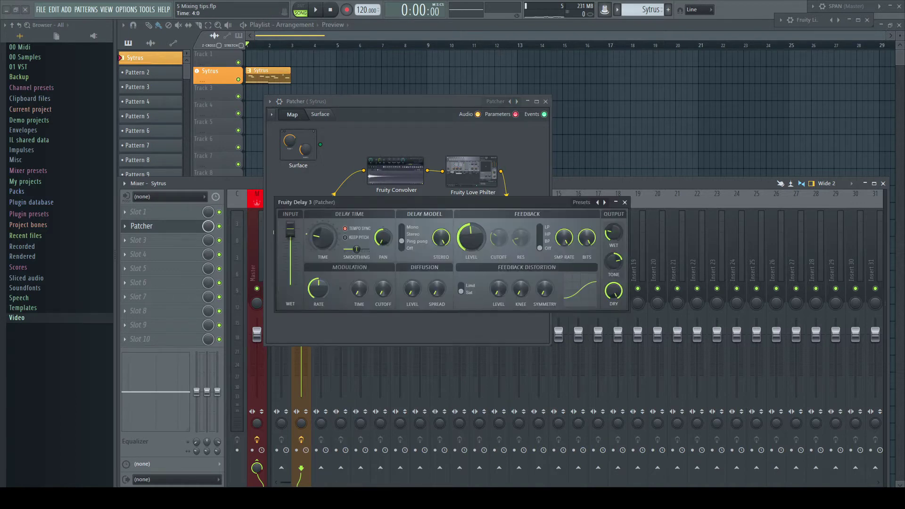
{"action": "mouse_move", "coordinate": [470, 237]}
{"action": "left_mouse_down"}
{"action": "mouse_move", "coordinate": [470, 226]}
{"action": "mouse_move", "coordinate": [470, 241]}
{"action": "left_mouse_up"}
{"action": "left_click_drag", "start_coordinate": [614, 261], "coordinate": [613, 311]}
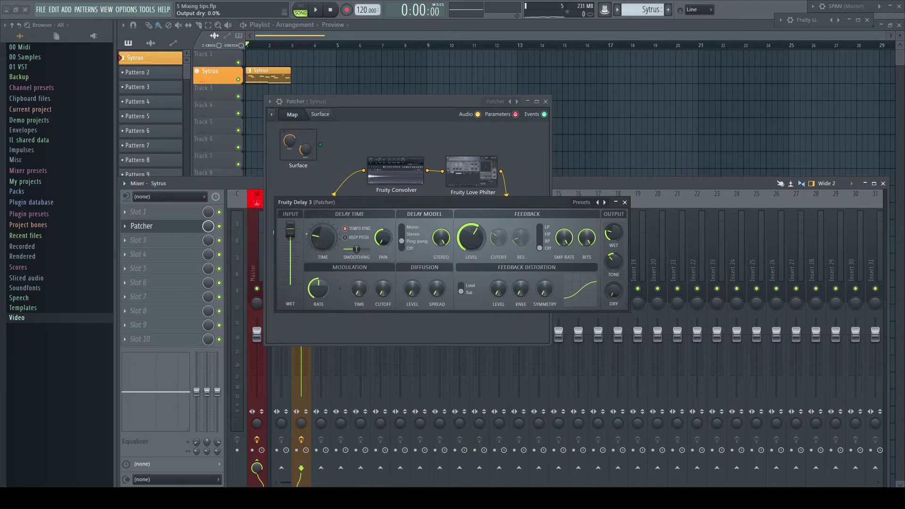
{"action": "left_click_drag", "start_coordinate": [613, 231], "coordinate": [613, 222]}
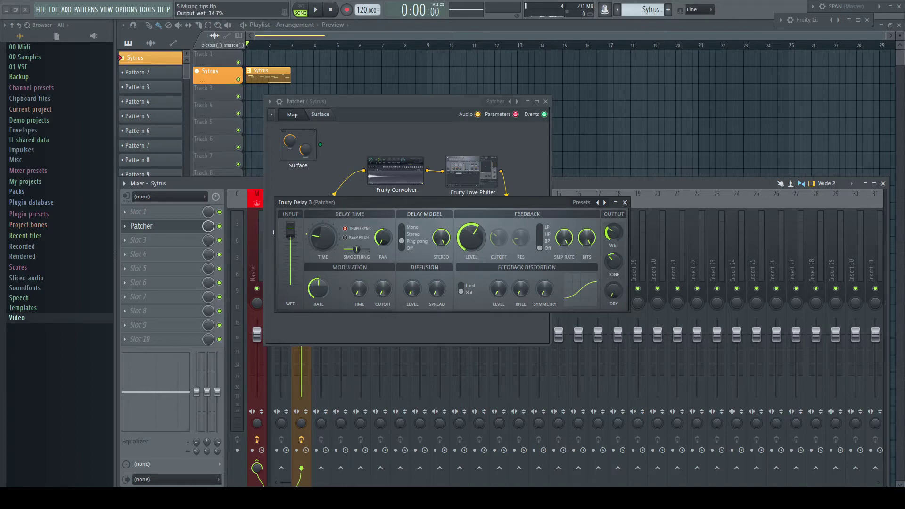
{"action": "left_click", "coordinate": [626, 203]}
{"action": "key", "text": "space"}
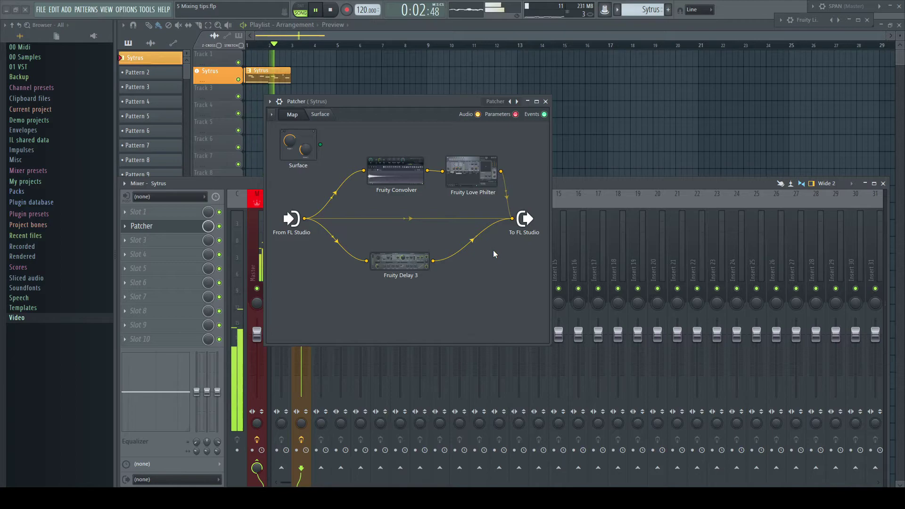
{"action": "key", "text": "space"}
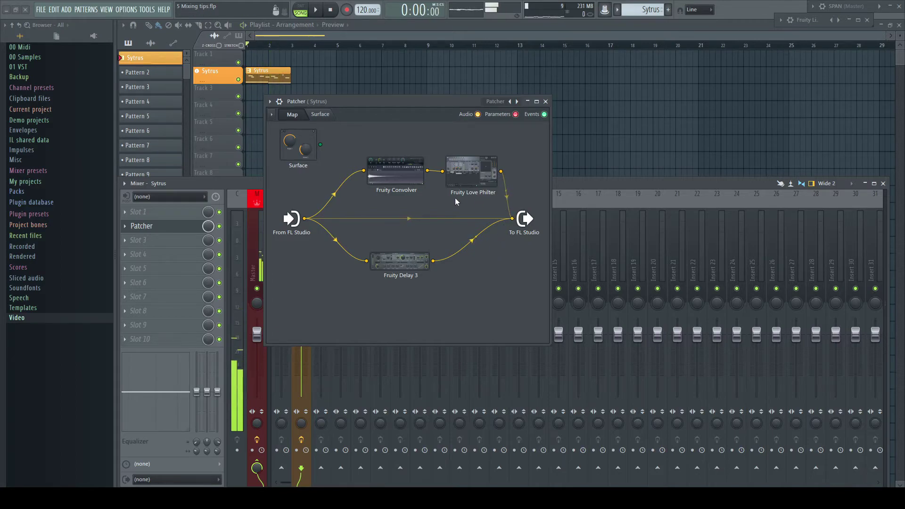
- Add Fruity Parametric EQ 2 as another parallel branch and raise its band 1 high-pass
{"action": "key", "text": "F8"}
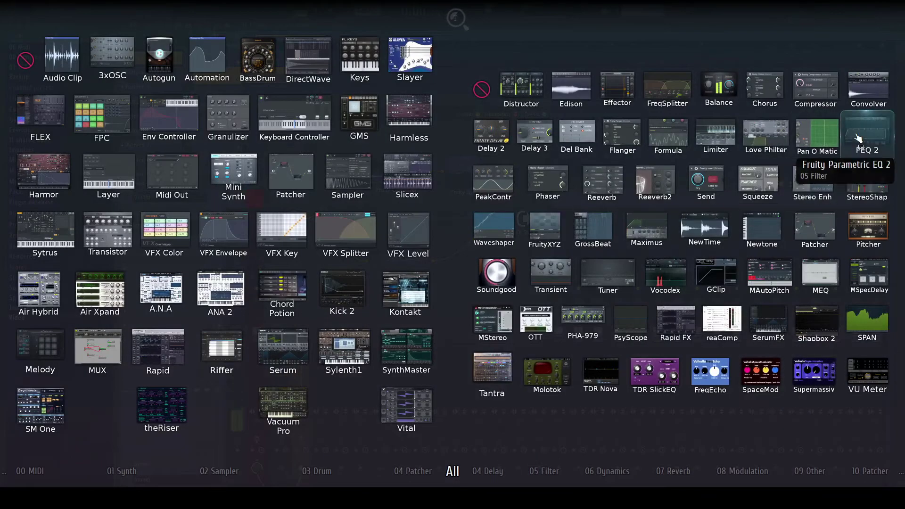
{"action": "left_click_drag", "start_coordinate": [866, 134], "coordinate": [416, 235]}
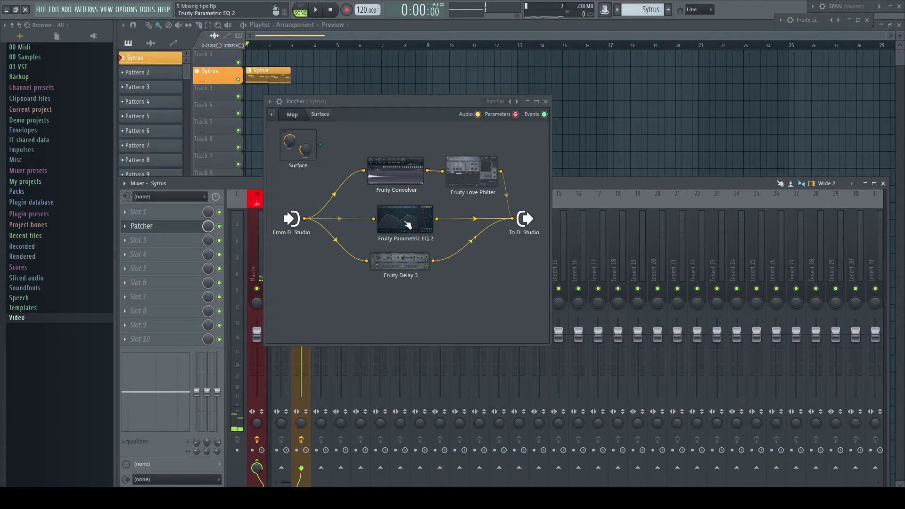
{"action": "double_click", "coordinate": [417, 236]}
{"action": "left_click_drag", "start_coordinate": [548, 324], "coordinate": [548, 302]}
- Set the EQ's band 1 low cut to about 105 Hz and the low-pass band to 12.5 kHz
{"action": "left_click", "coordinate": [596, 171]}
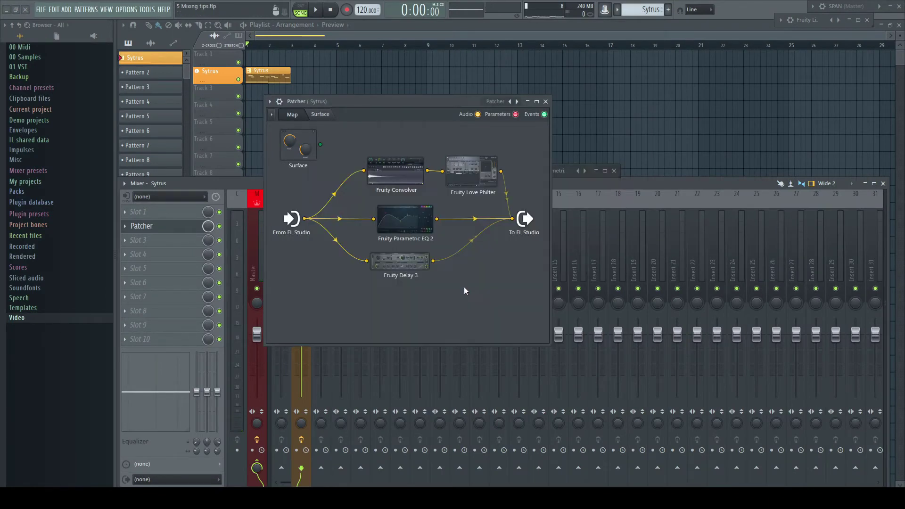
{"action": "key", "text": "space"}
{"action": "left_click", "coordinate": [596, 171]}
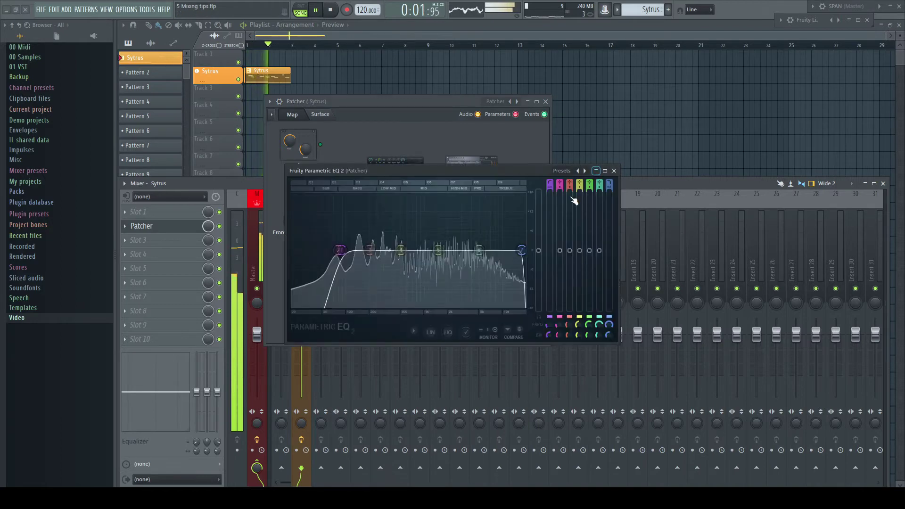
{"action": "left_click_drag", "start_coordinate": [547, 325], "coordinate": [547, 318]}
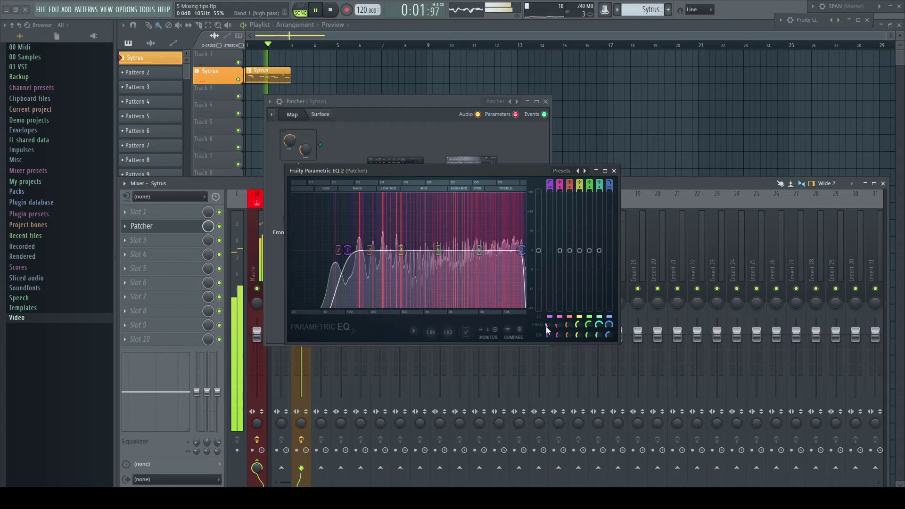
{"action": "mouse_move", "coordinate": [609, 325]}
{"action": "left_mouse_down"}
{"action": "mouse_move", "coordinate": [608, 356]}
{"action": "mouse_move", "coordinate": [610, 331]}
{"action": "left_mouse_up"}
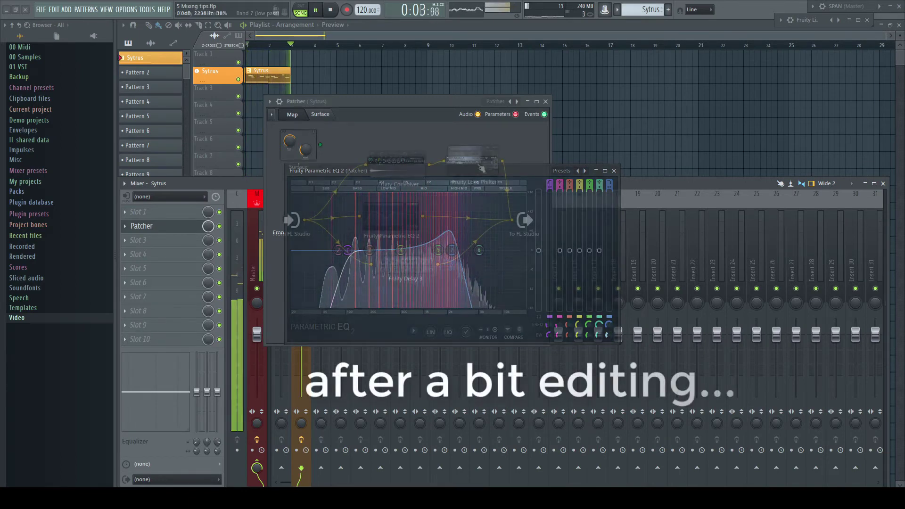
- Close the EQ window and play the song to hear the parallel chains
{"action": "left_click", "coordinate": [614, 170]}
{"action": "key", "text": "space"}
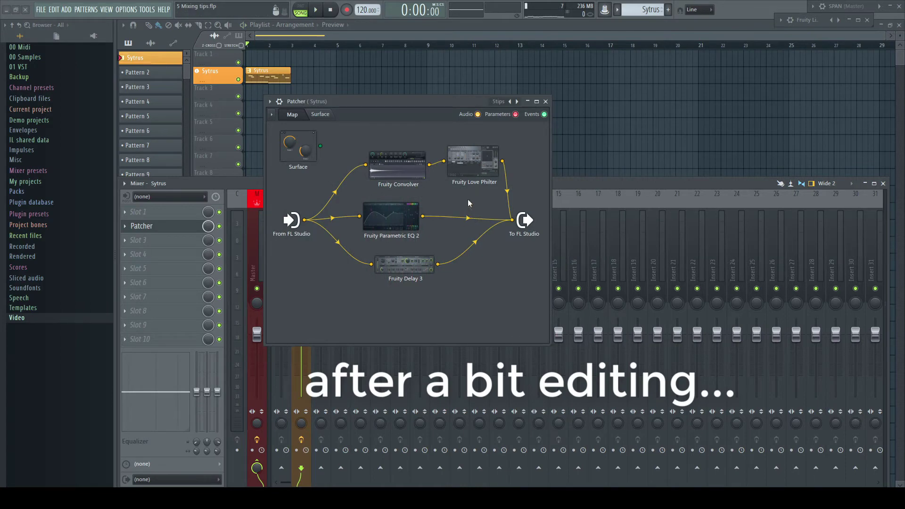
{"action": "key", "text": "space"}
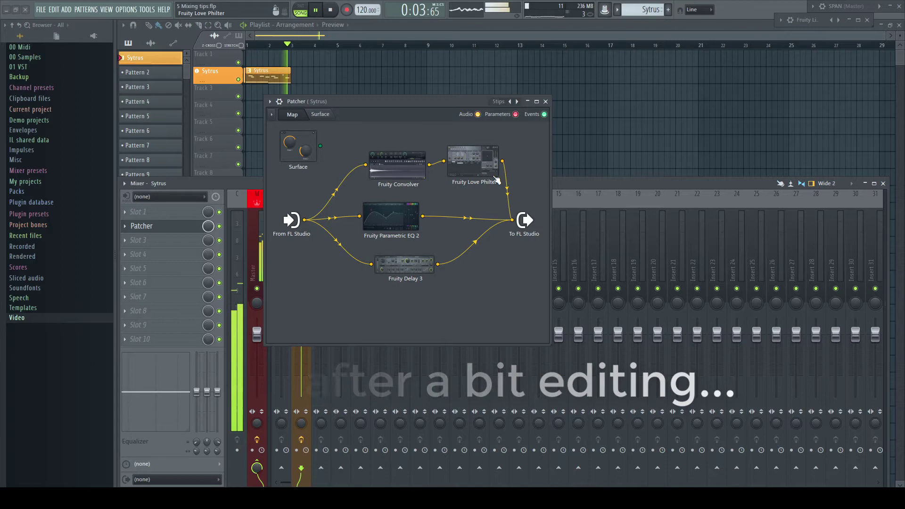
{"action": "key", "text": "space"}
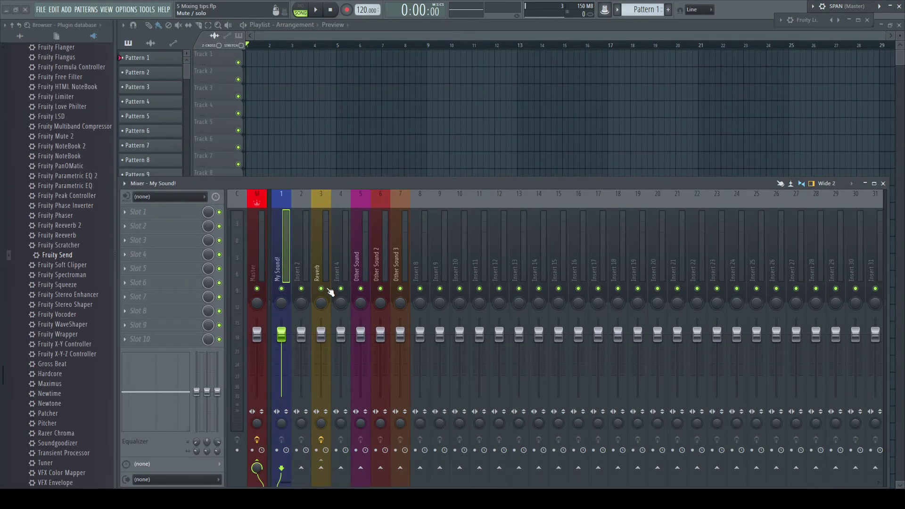
- Add Fruity Send and Distructor to the My Sound! track, with Fruity Send placed above Distructor
{"action": "left_click_drag", "start_coordinate": [57, 255], "coordinate": [153, 227]}
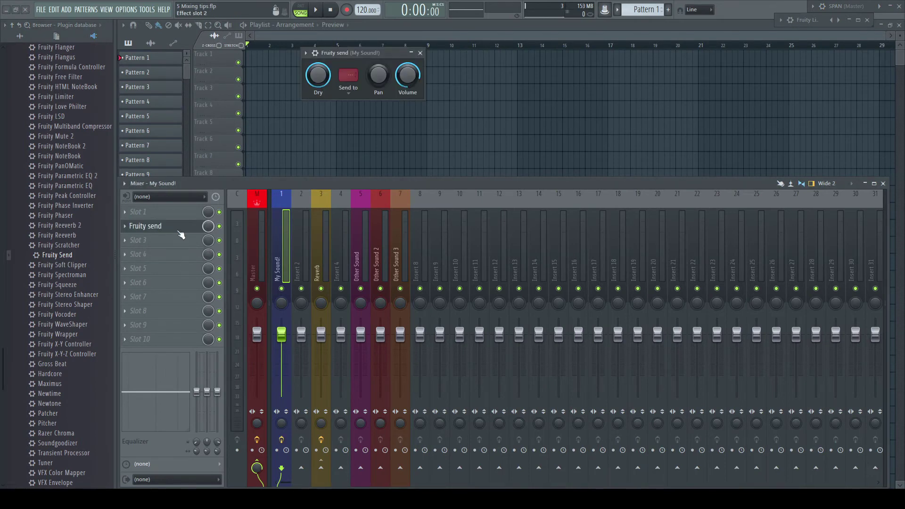
{"action": "mouse_move", "coordinate": [181, 234]}
{"action": "left_mouse_down"}
{"action": "mouse_move", "coordinate": [181, 315]}
{"action": "mouse_move", "coordinate": [181, 230]}
{"action": "mouse_move", "coordinate": [181, 273]}
{"action": "mouse_move", "coordinate": [182, 240]}
{"action": "left_mouse_up"}
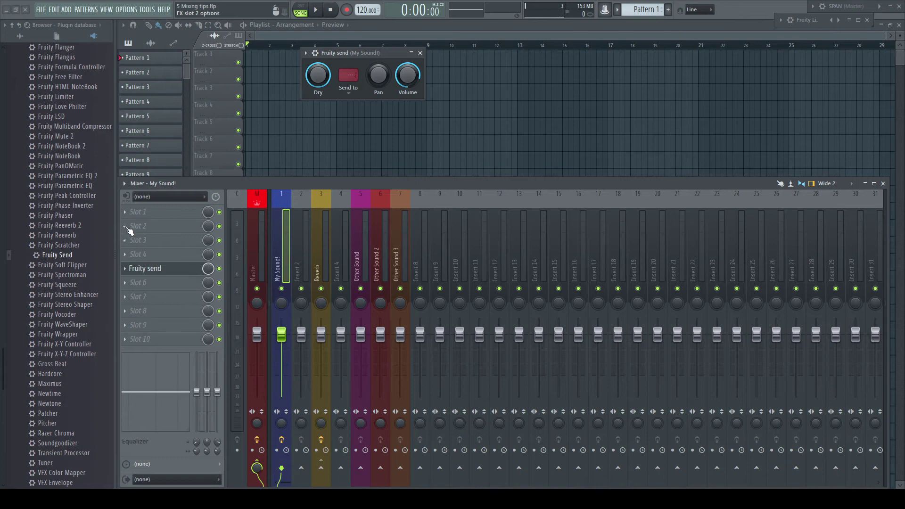
{"action": "left_click", "coordinate": [125, 225]}
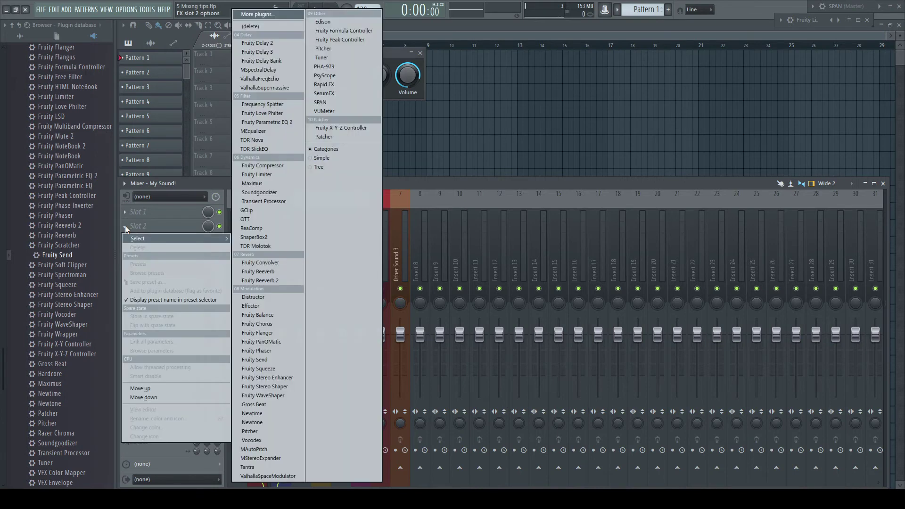
{"action": "left_click", "coordinate": [282, 298]}
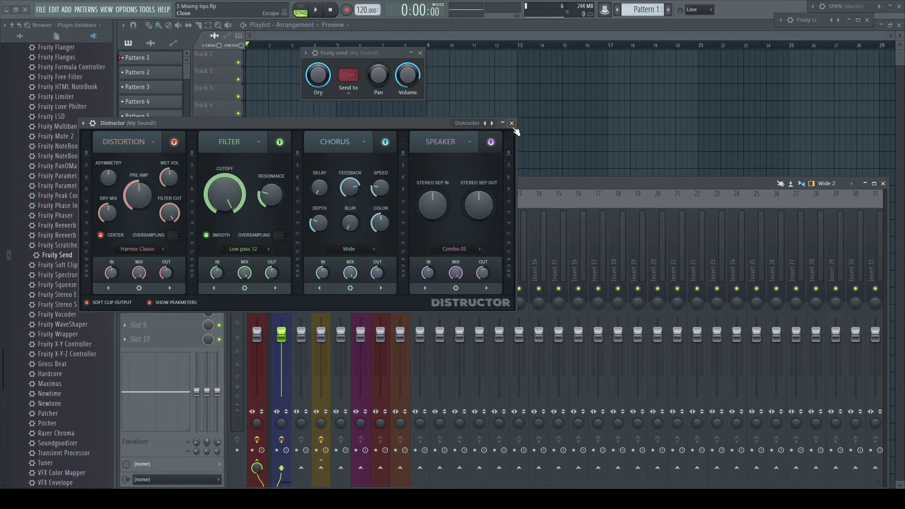
{"action": "left_click", "coordinate": [511, 123]}
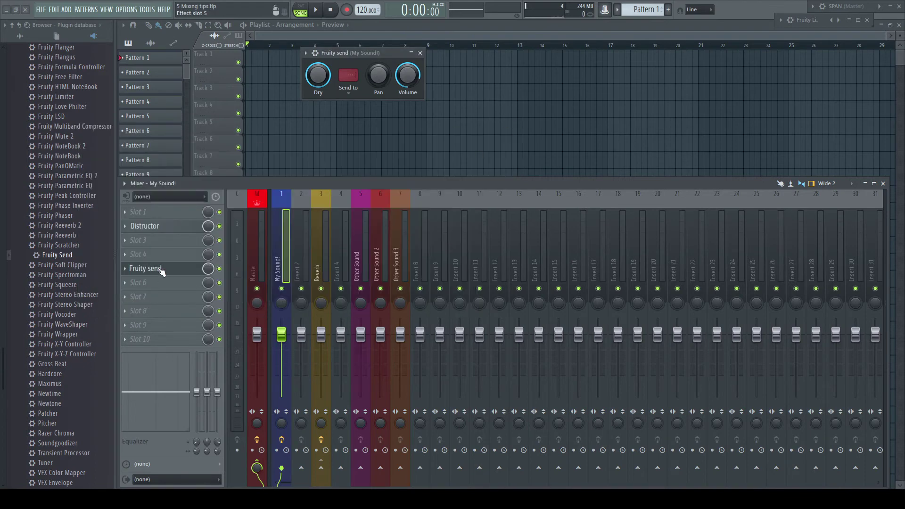
{"action": "left_click_drag", "start_coordinate": [161, 273], "coordinate": [161, 230]}
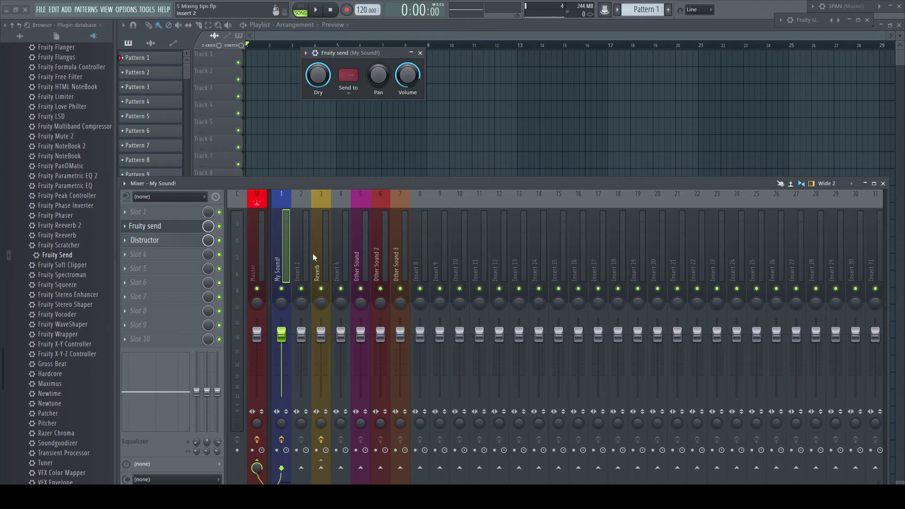
{"action": "left_click", "coordinate": [349, 77]}
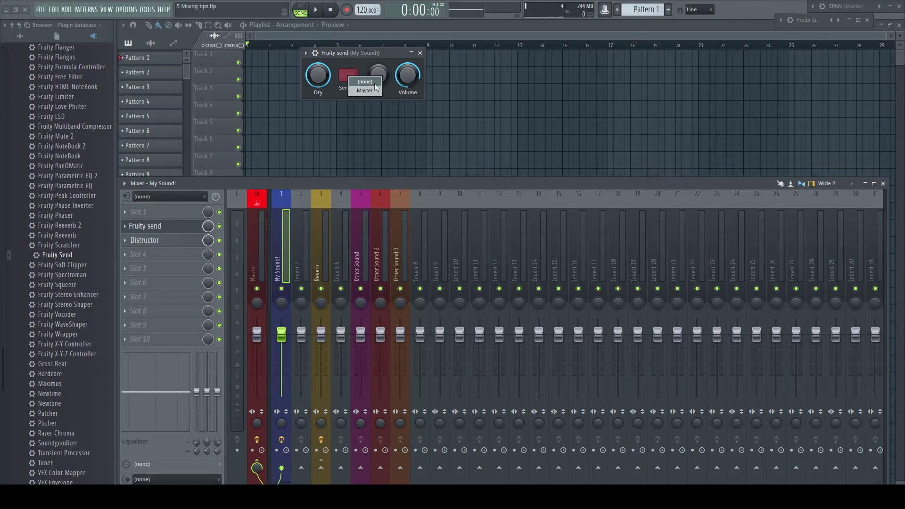
- Replace the direct My Sound! send to Reverb with a sidechain to the Reverb track
{"action": "left_click", "coordinate": [365, 59]}
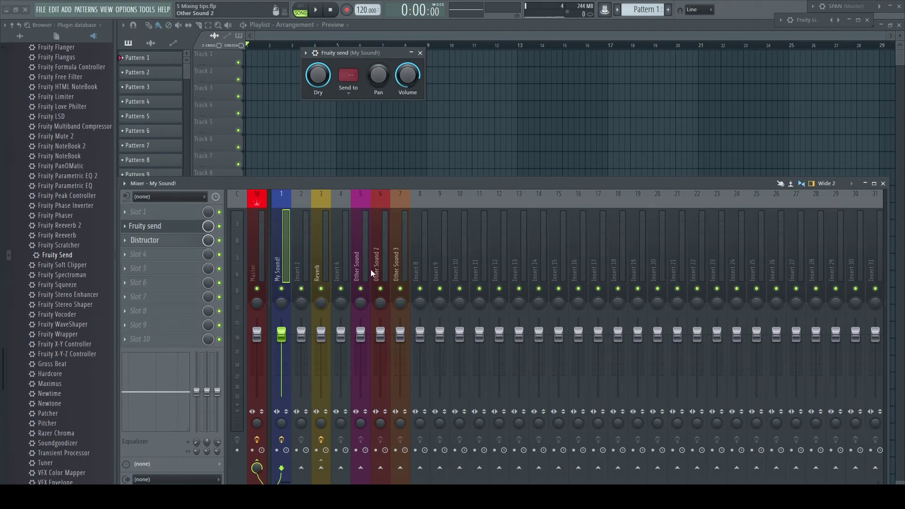
{"action": "right_click", "coordinate": [321, 468]}
{"action": "left_click", "coordinate": [350, 446]}
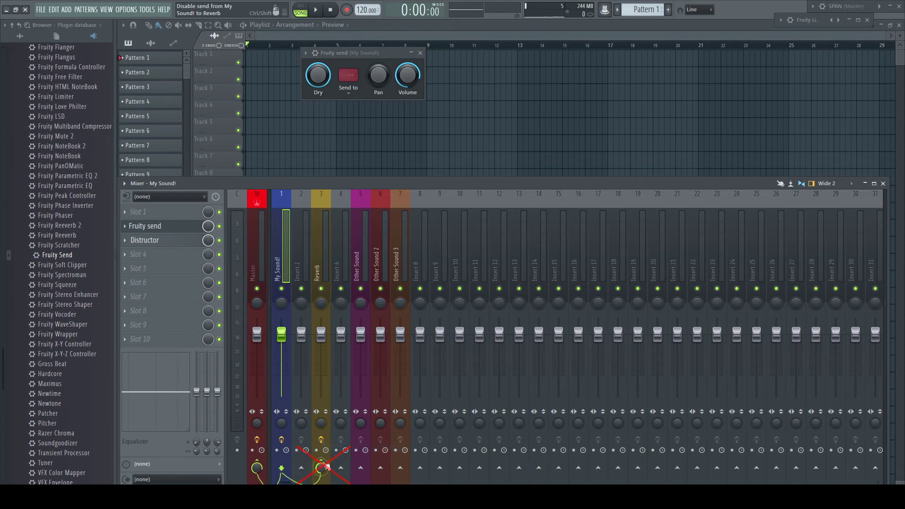
{"action": "left_click", "coordinate": [325, 470]}
{"action": "right_click", "coordinate": [321, 470]}
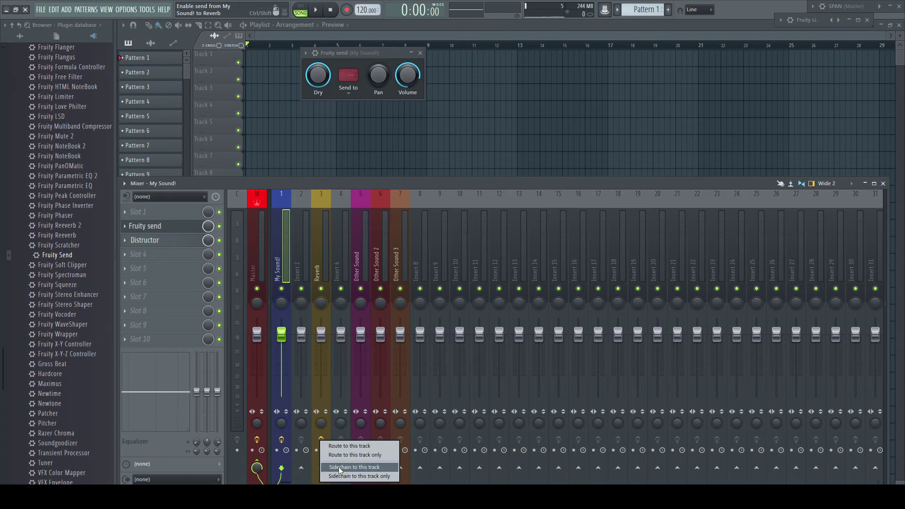
{"action": "left_click", "coordinate": [338, 467]}
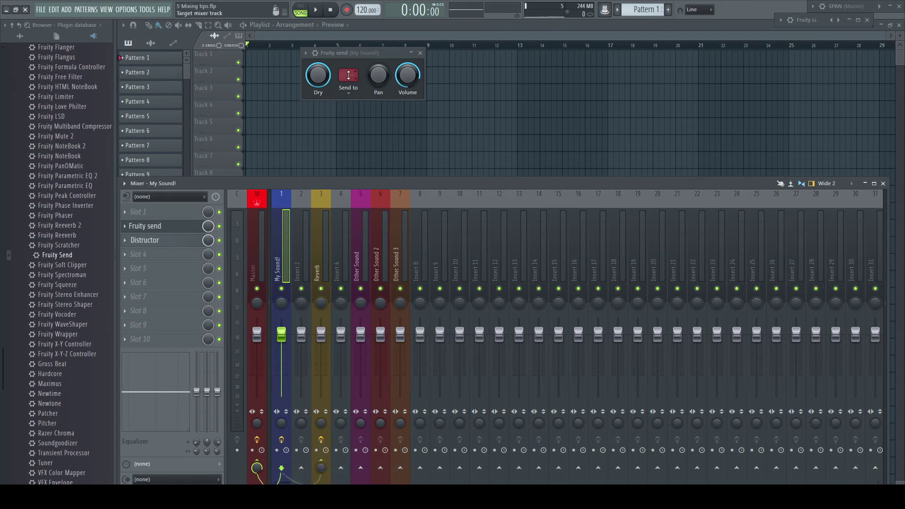
- Set Fruity Send's target to the Reverb track and lower its send volume
{"action": "left_click", "coordinate": [349, 78]}
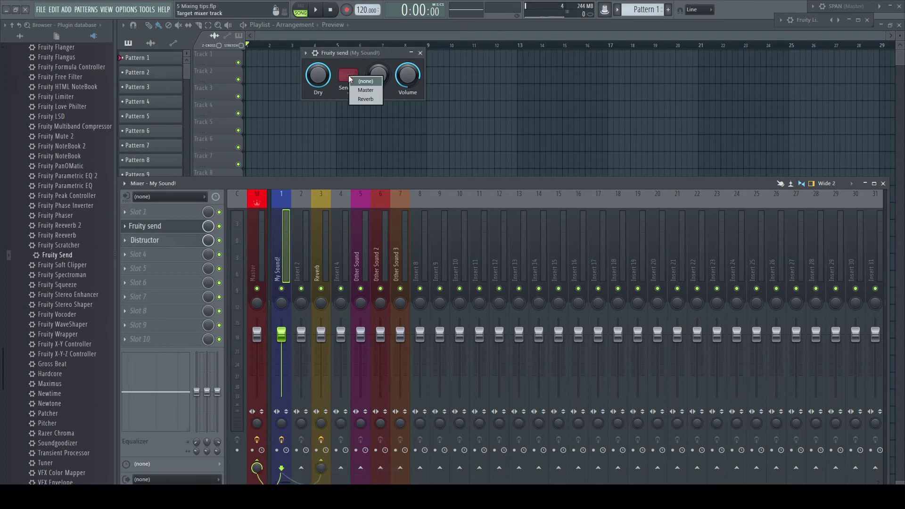
{"action": "left_click", "coordinate": [375, 100]}
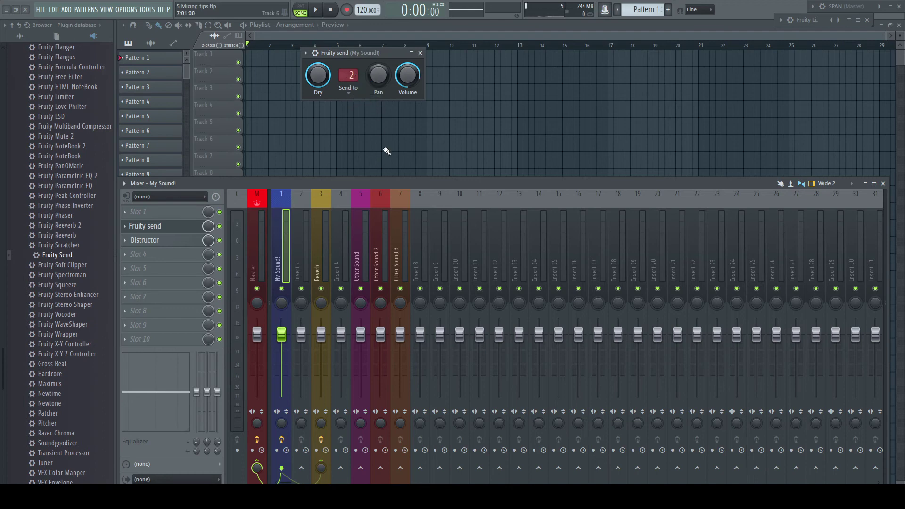
{"action": "left_click_drag", "start_coordinate": [409, 80], "coordinate": [409, 97]}
- Turn the Fruity Send volume down to about -15.9 dB
{"action": "left_click_drag", "start_coordinate": [408, 74], "coordinate": [407, 82]}
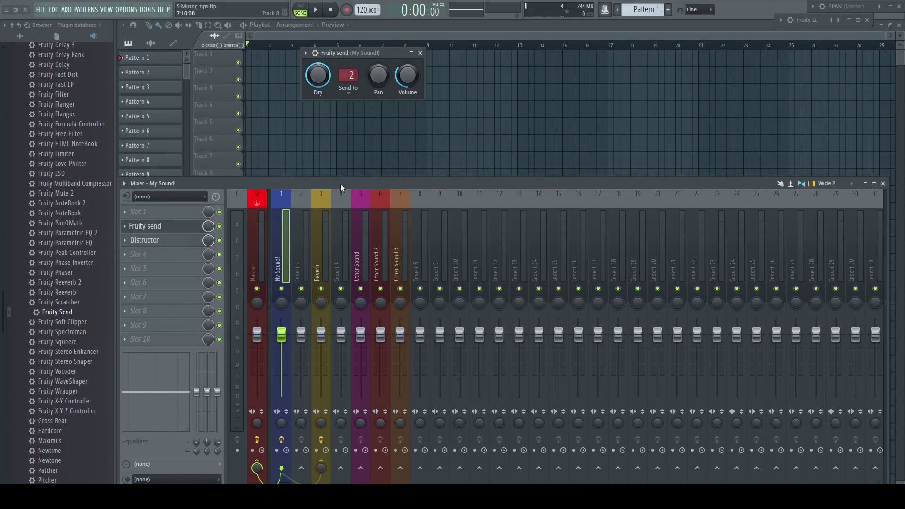
- Move Distructor to slot 4, delete Fruity Send, and load Patcher into slot 2
{"action": "left_click_drag", "start_coordinate": [188, 240], "coordinate": [189, 254]}
{"action": "left_click", "coordinate": [126, 227]}
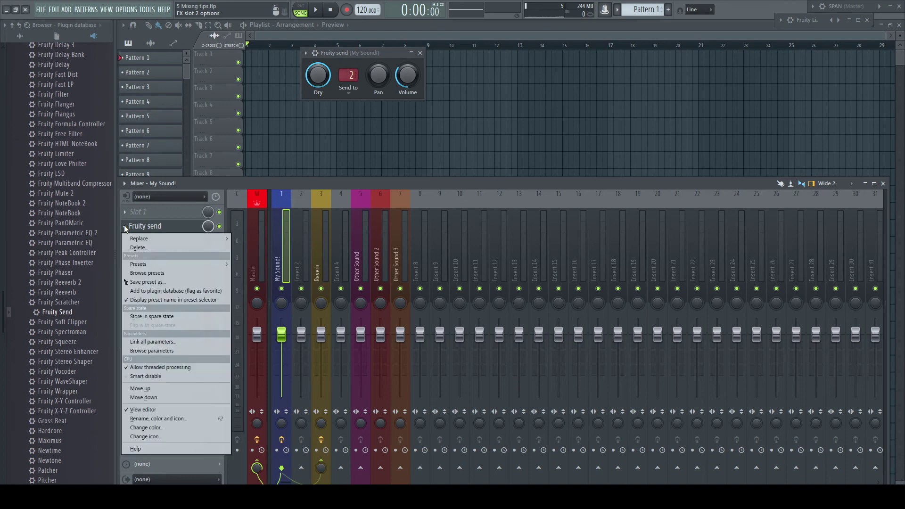
{"action": "left_click", "coordinate": [149, 249]}
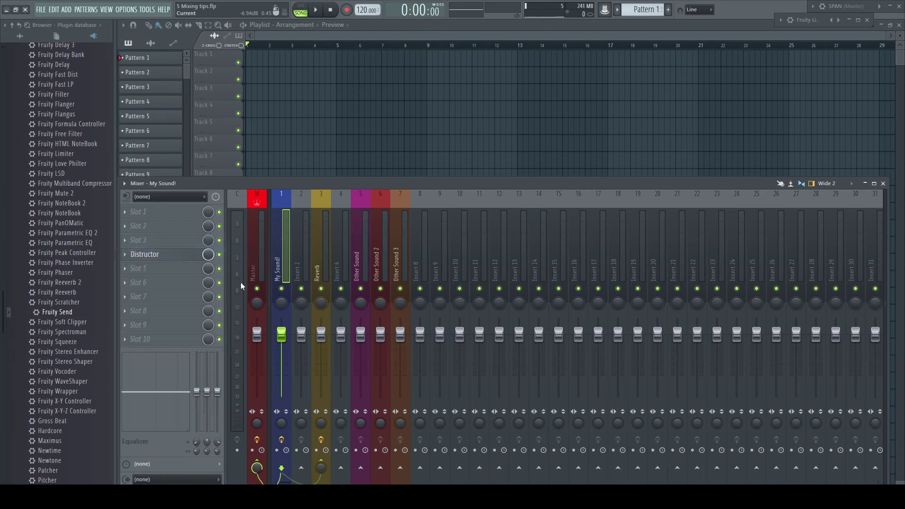
{"action": "left_click", "coordinate": [124, 226]}
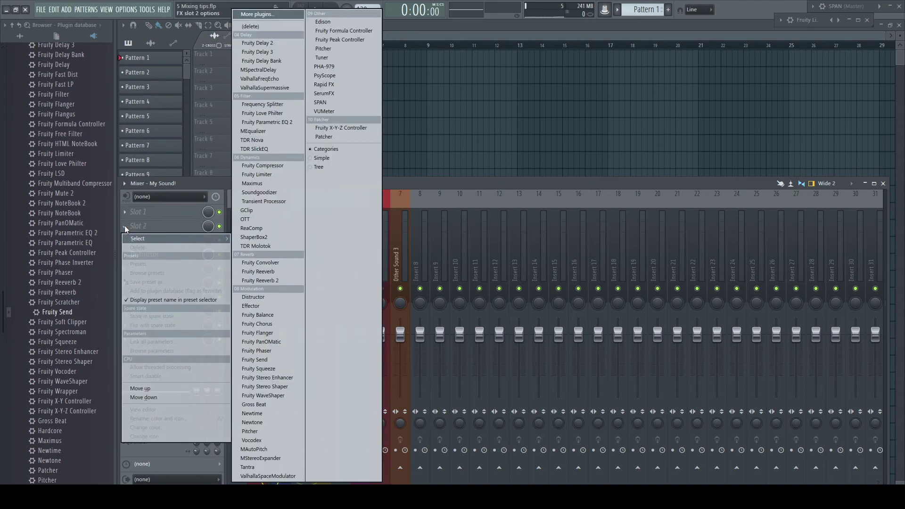
{"action": "left_click", "coordinate": [325, 136]}
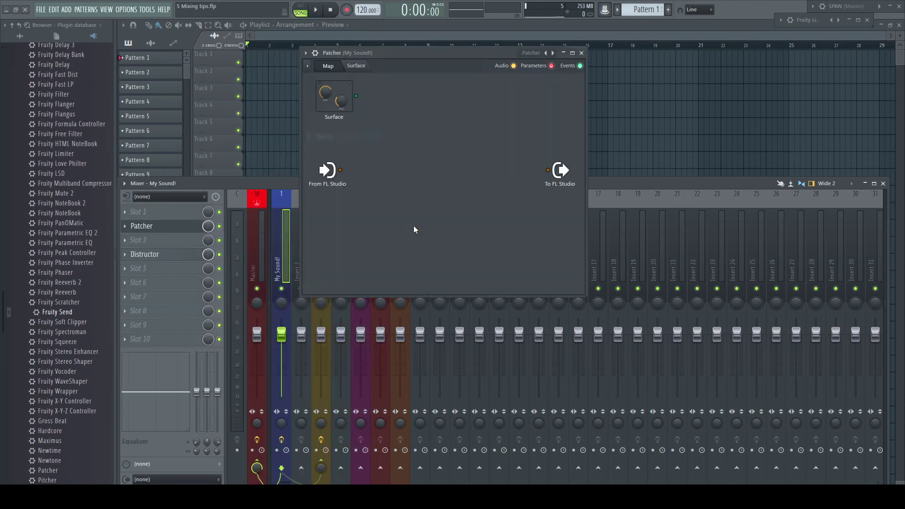
- Add Reverb as a Patcher output, wire input to main and Reverb outputs, and insert Parametric EQ 2
{"action": "right_click", "coordinate": [562, 172]}
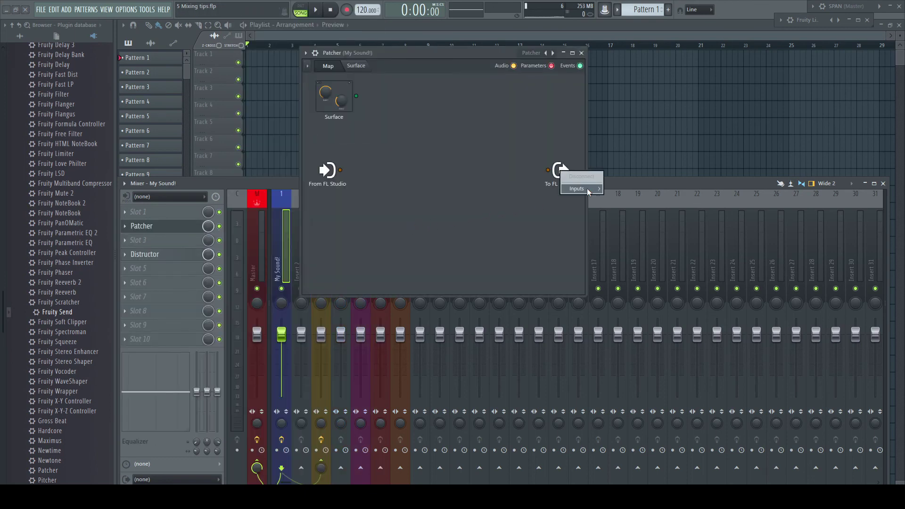
{"action": "mouse_move", "coordinate": [587, 188]}
{"action": "mouse_move", "coordinate": [632, 189]}
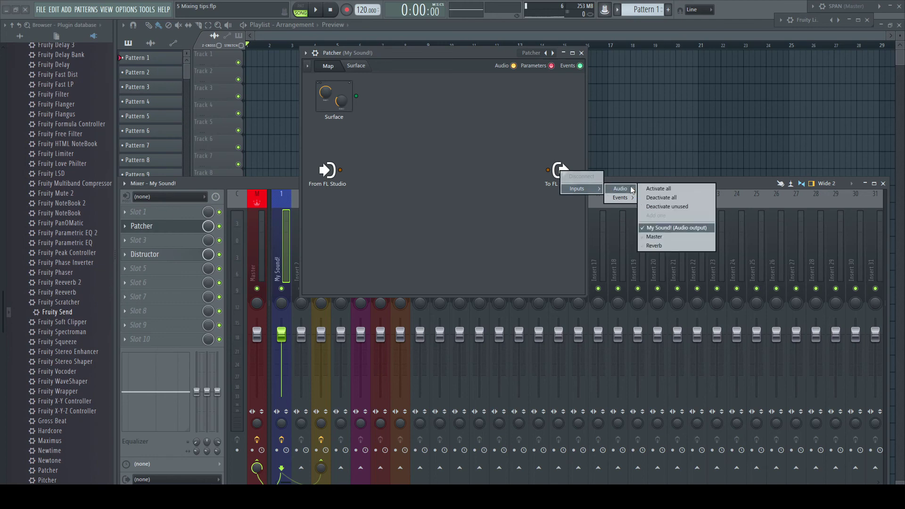
{"action": "left_click", "coordinate": [659, 245]}
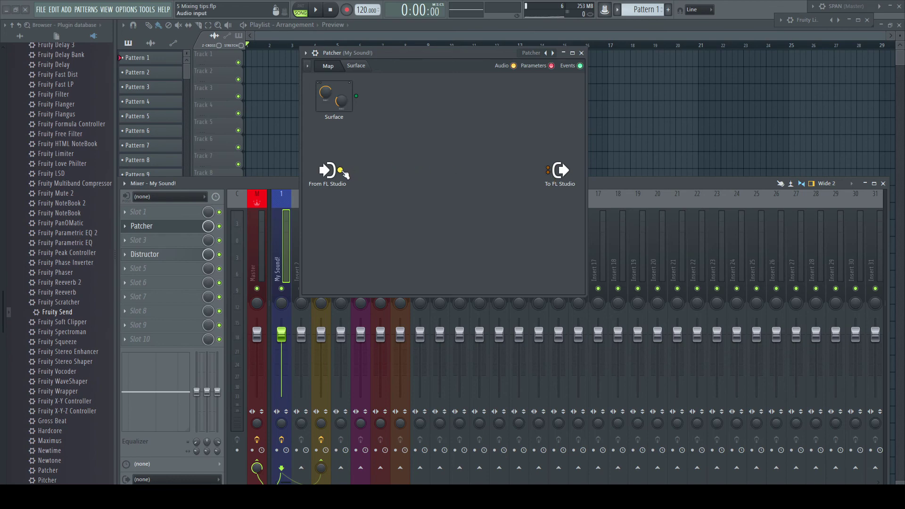
{"action": "left_click_drag", "start_coordinate": [340, 169], "coordinate": [548, 168]}
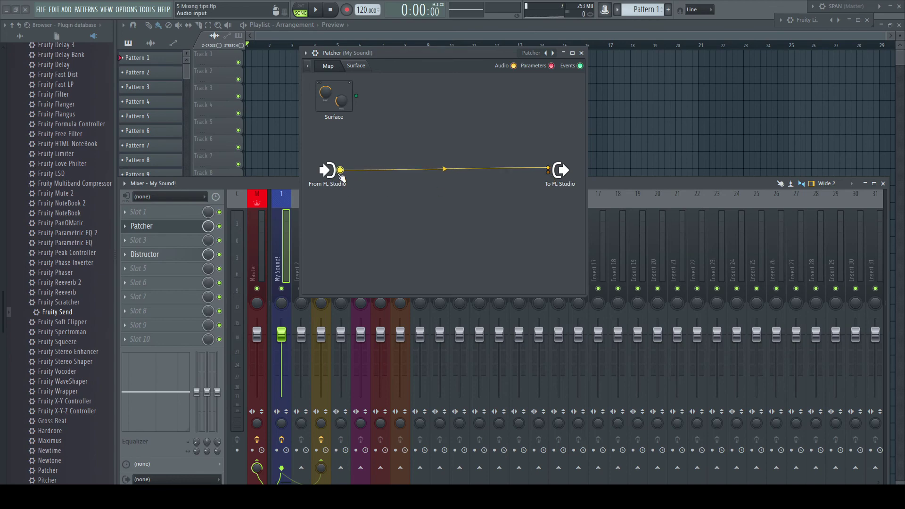
{"action": "left_click_drag", "start_coordinate": [340, 170], "coordinate": [548, 172]}
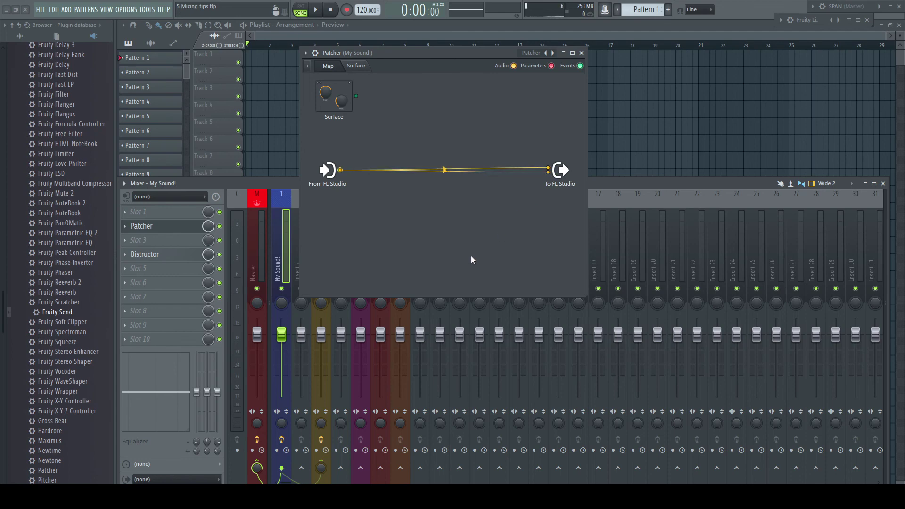
{"action": "mouse_move", "coordinate": [89, 233]}
{"action": "left_mouse_down"}
{"action": "mouse_move", "coordinate": [349, 222]}
{"action": "mouse_move", "coordinate": [443, 175]}
{"action": "left_mouse_up"}
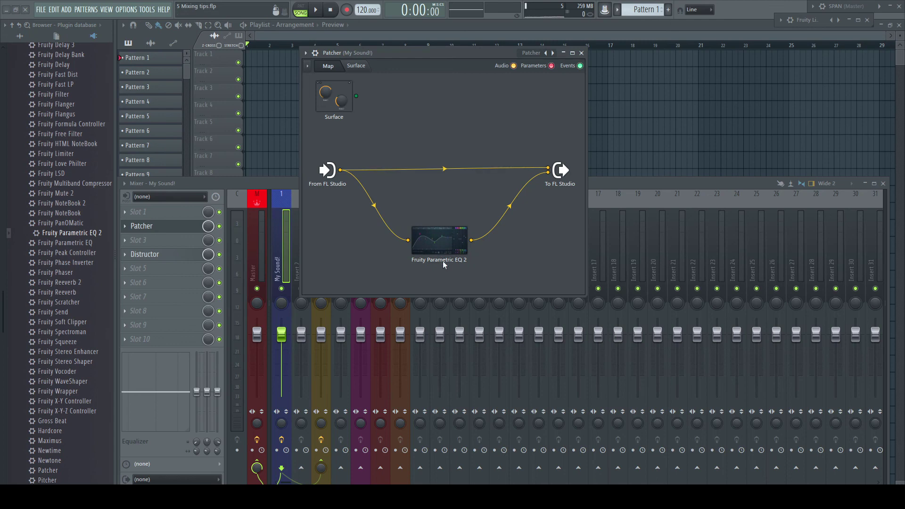
- Check the Parametric EQ 2 high-pass band, then lower its Reverb send cable to about 52%
{"action": "left_click", "coordinate": [442, 242]}
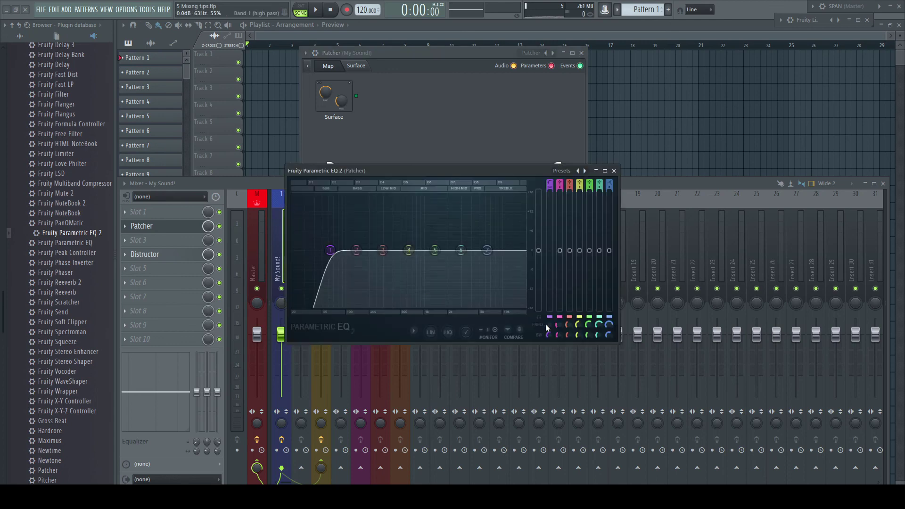
{"action": "left_click", "coordinate": [613, 170]}
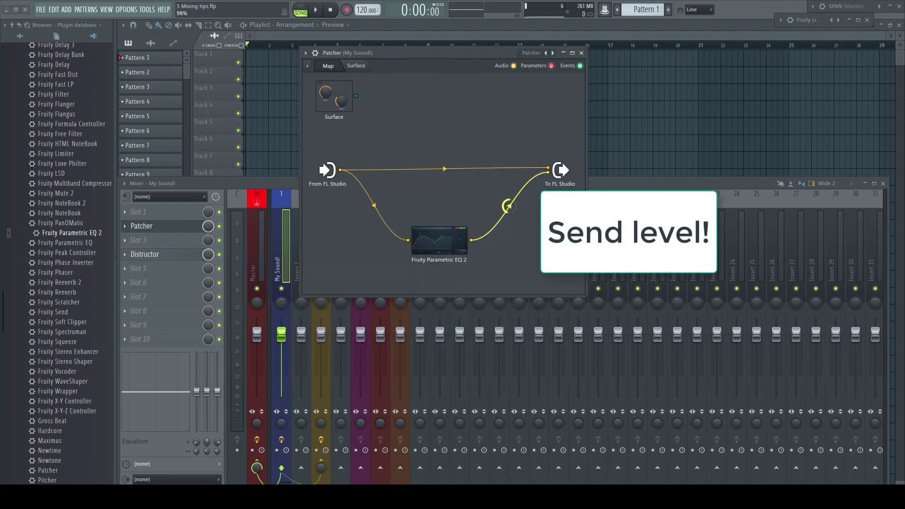
{"action": "scroll", "coordinate": [509, 206], "scroll_direction": "down", "scroll_amount": 5}
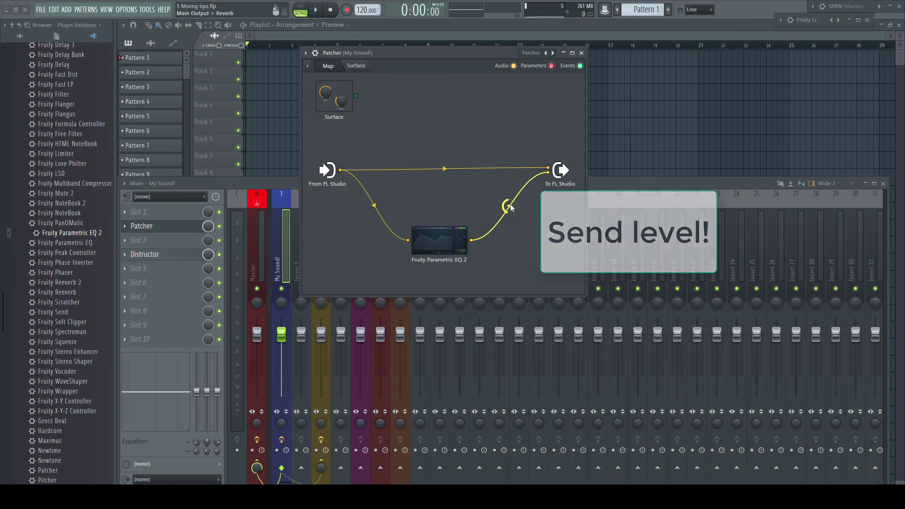